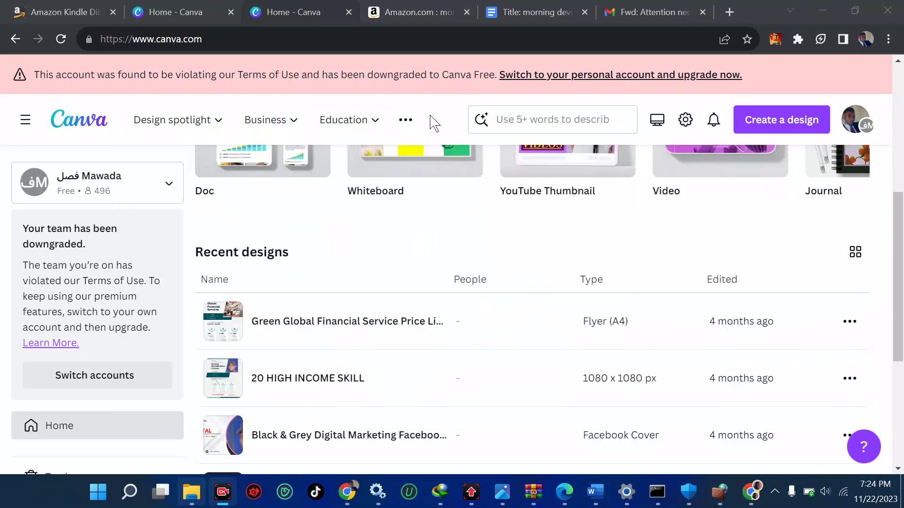
Look over the suggested design types and the recent designs list on the home page
scroll(458, 283, up, 7)
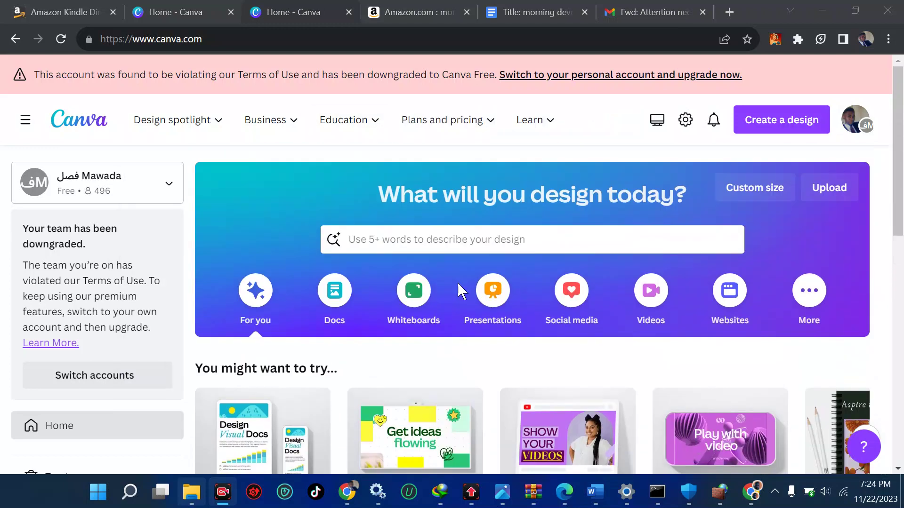
scroll(458, 283, down, 3)
scroll(457, 284, down, 3)
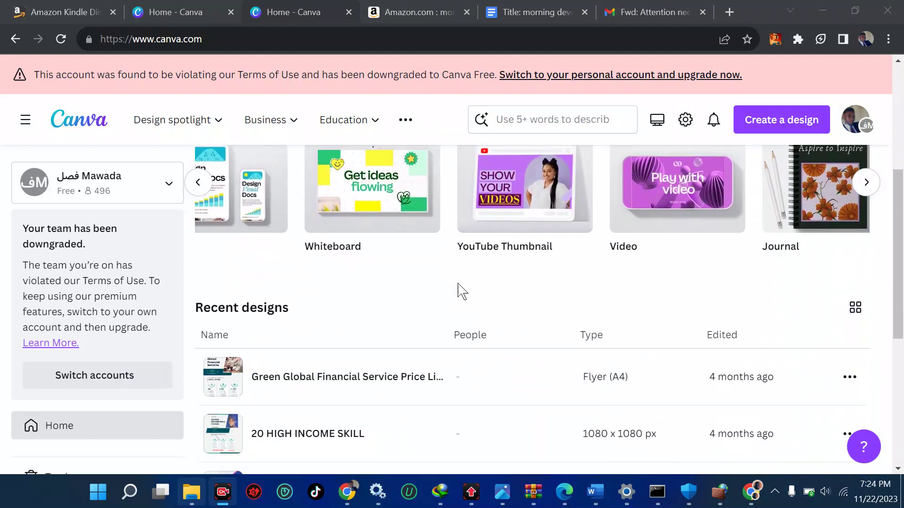
scroll(458, 284, down, 1)
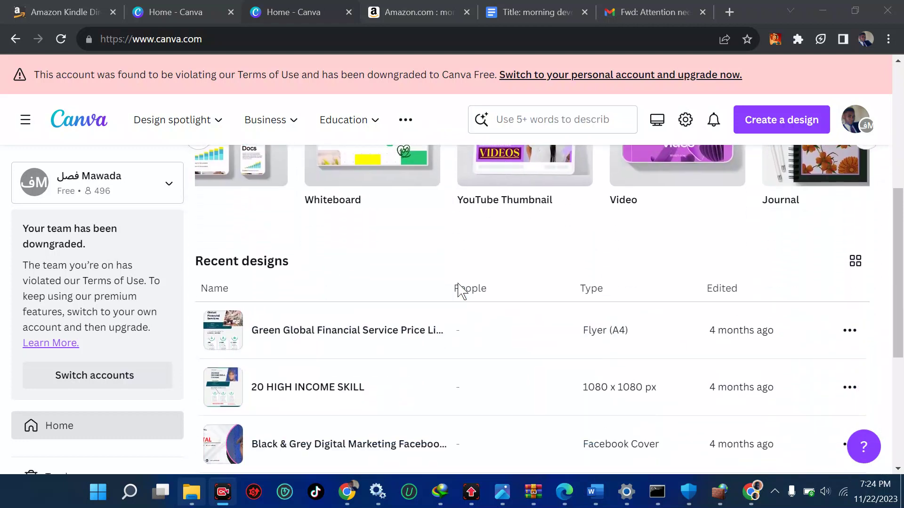
scroll(460, 289, up, 3)
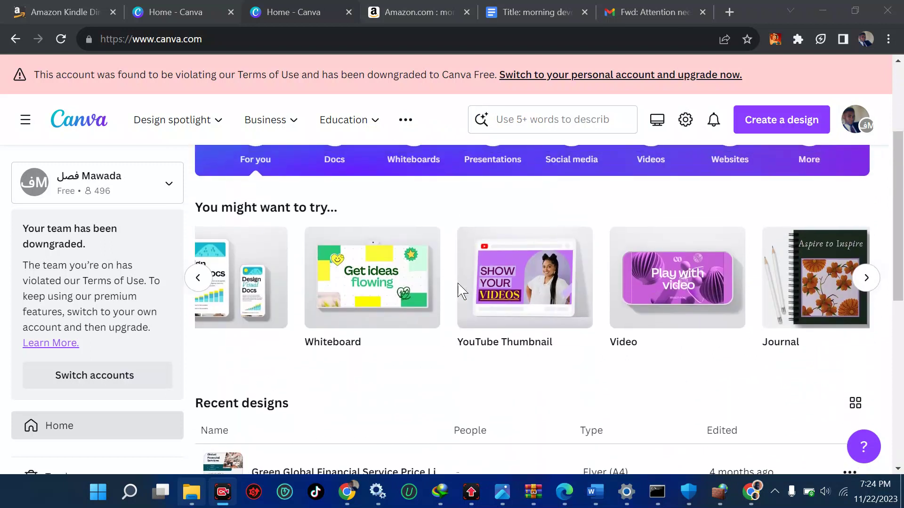
mouse_move(336, 242)
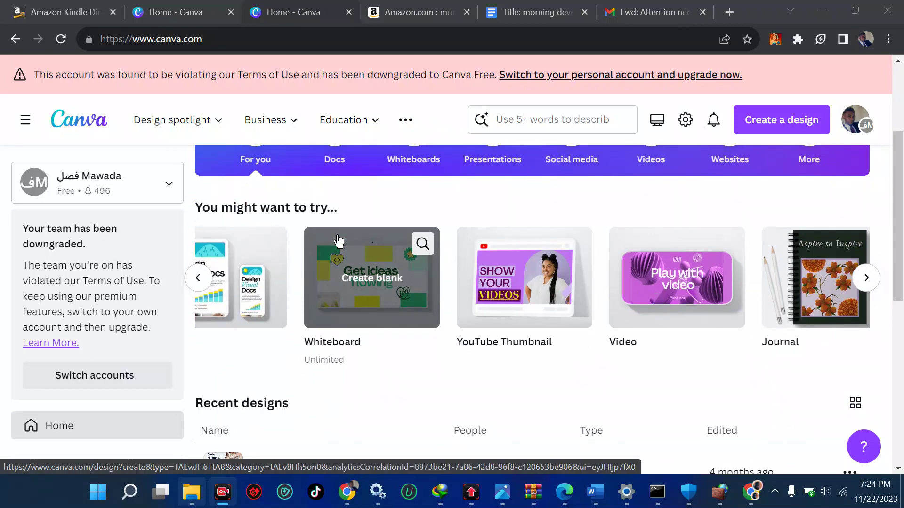
scroll(308, 333, down, 4)
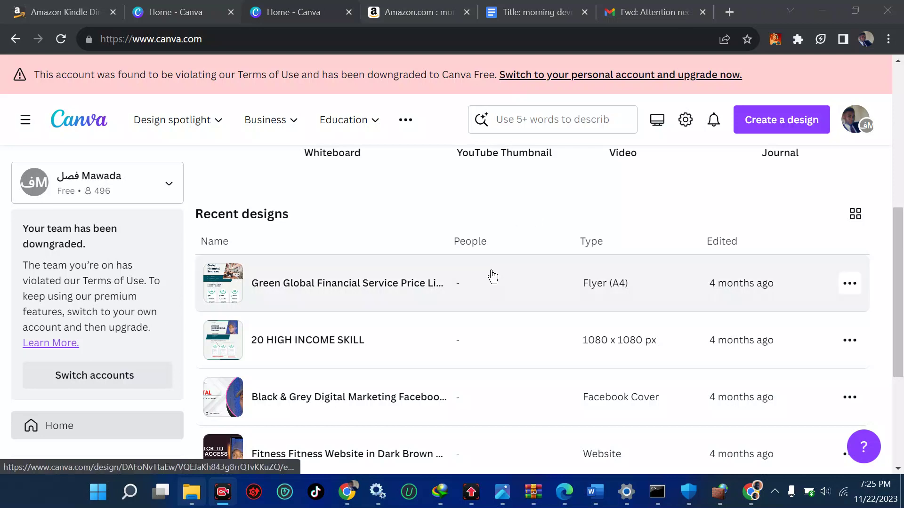
scroll(492, 277, down, 1)
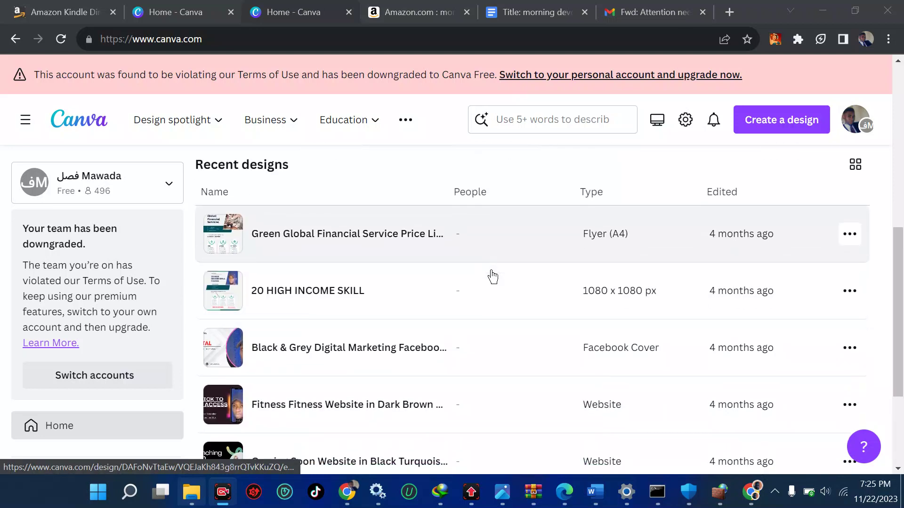
click(24, 125)
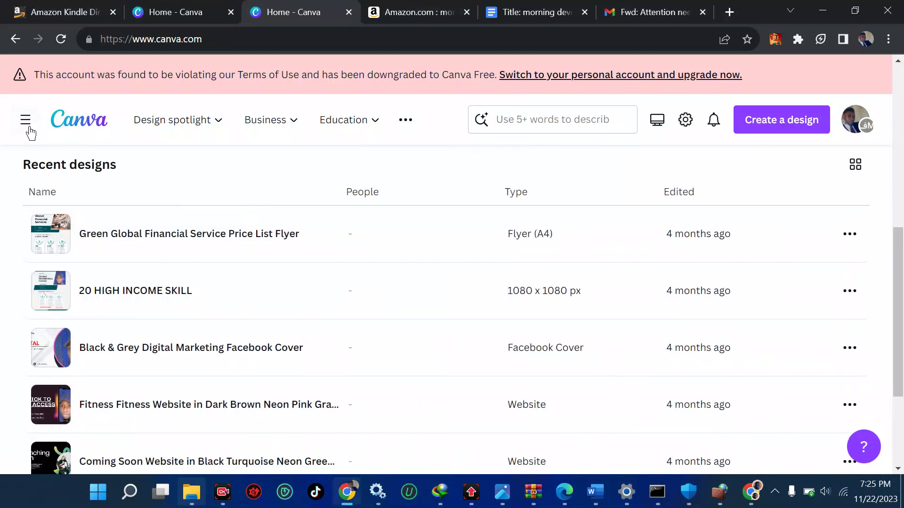
click(29, 128)
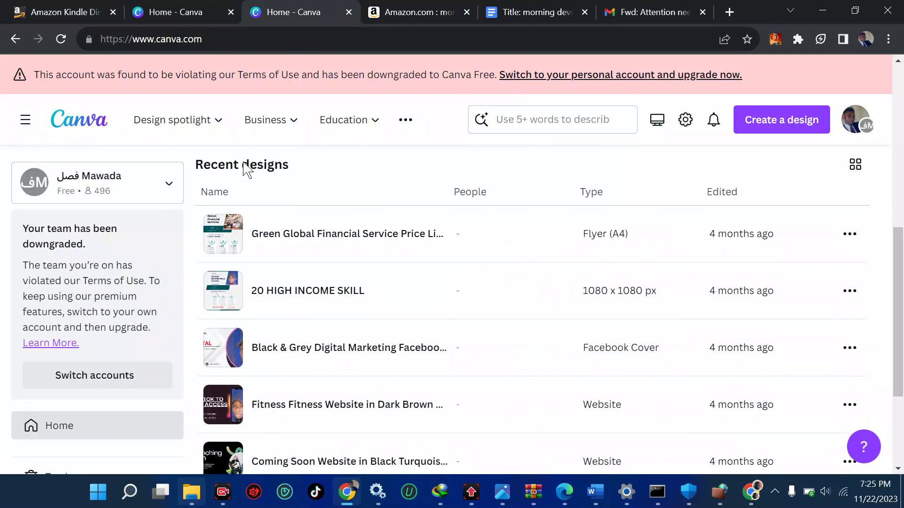
click(25, 121)
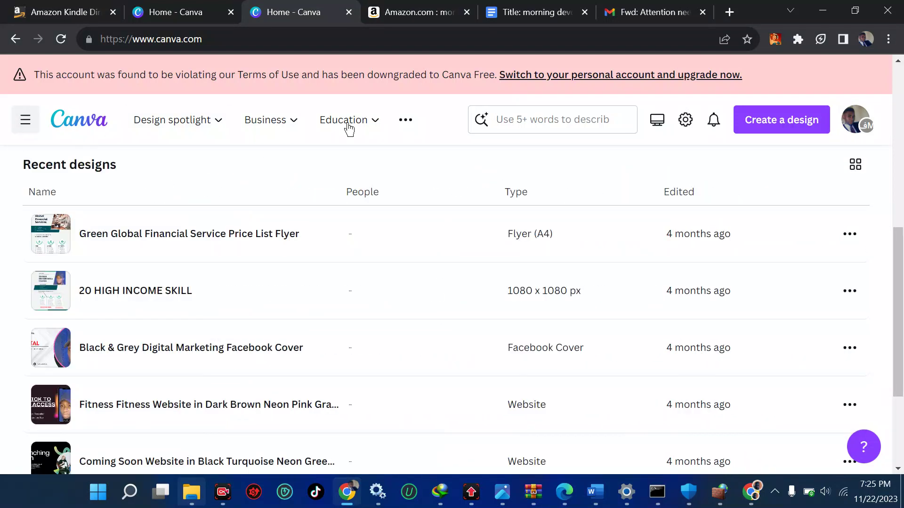
Narrow the browser window to the compact mobile layout and look through the home page's template categories
click(855, 11)
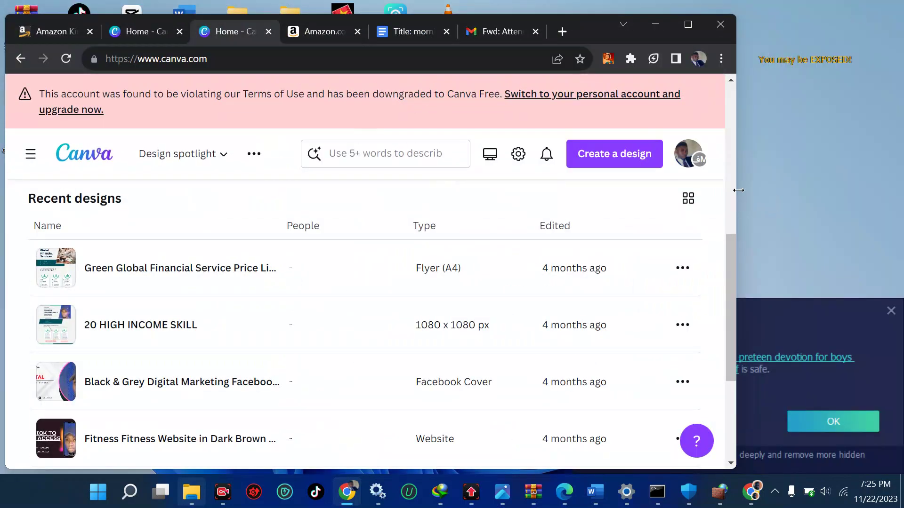
drag(738, 190, 358, 186)
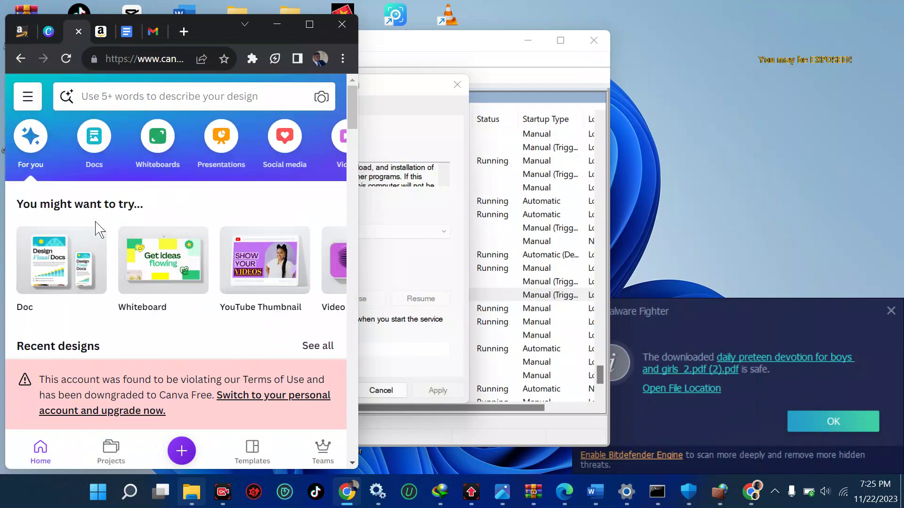
scroll(145, 210, down, 6)
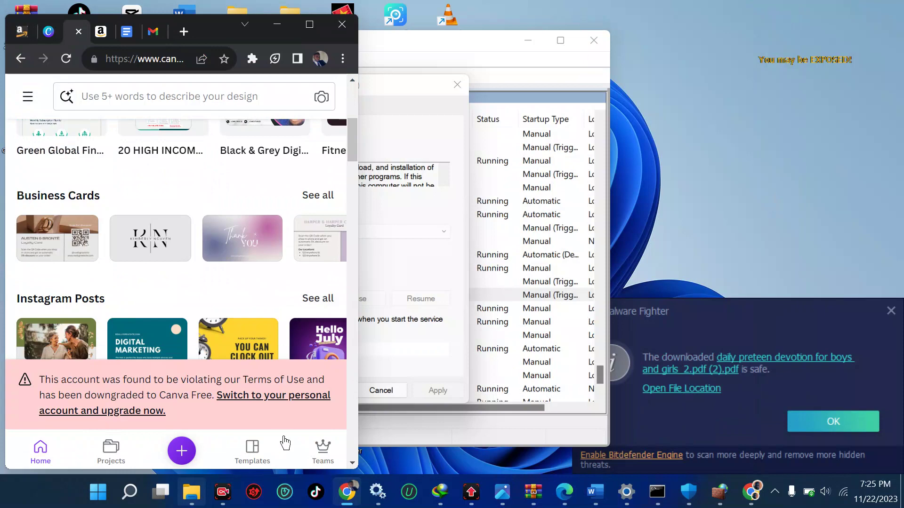
scroll(216, 335, down, 6)
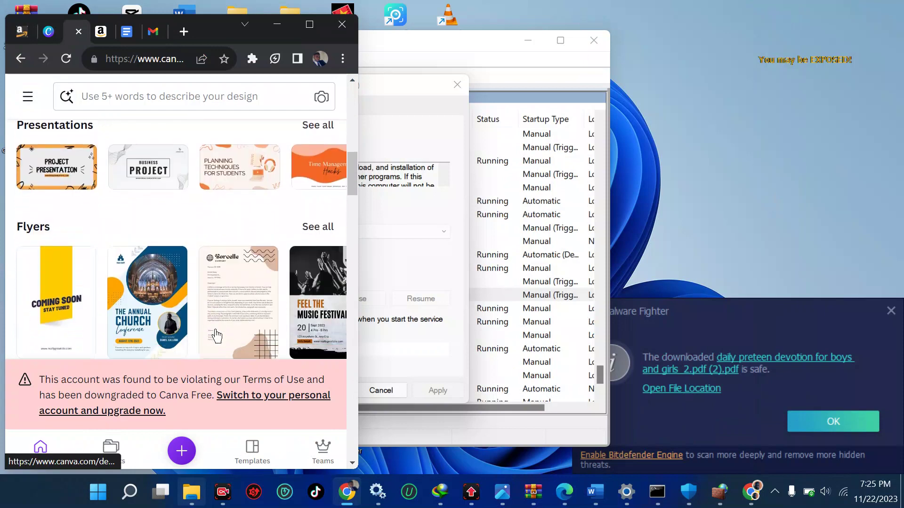
Go to the Projects page, maximize the browser window, and open the Green Global Financial Service Price List Flyer design
click(111, 452)
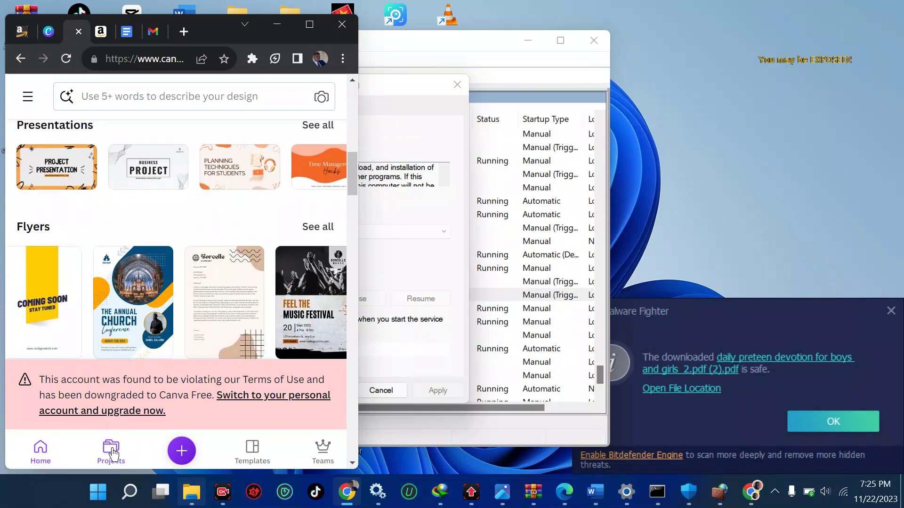
click(309, 25)
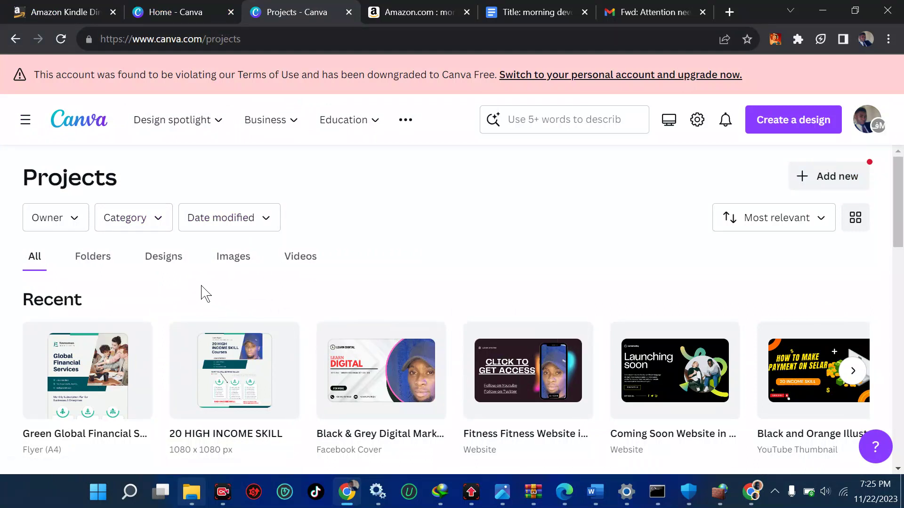
click(106, 380)
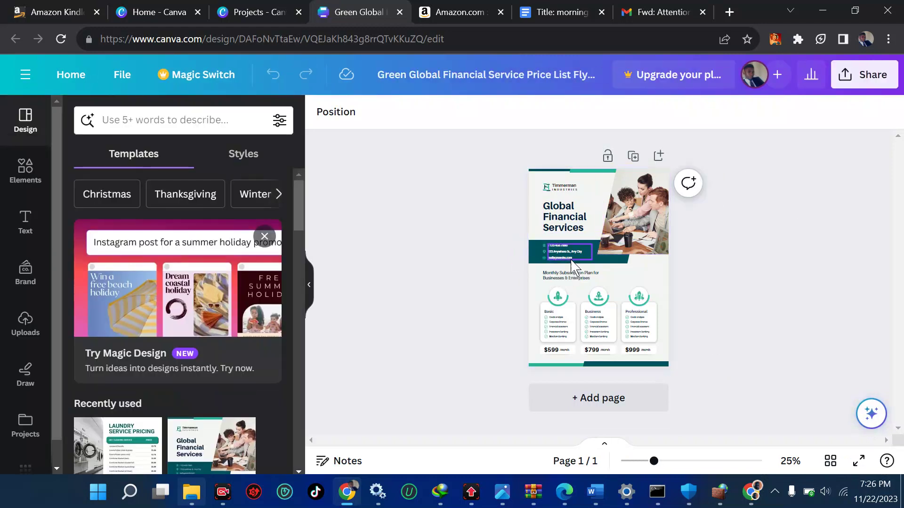
Set the flyer's collaboration link access to Anyone with the link, with the Can edit permission
click(848, 86)
scroll(777, 226, down, 2)
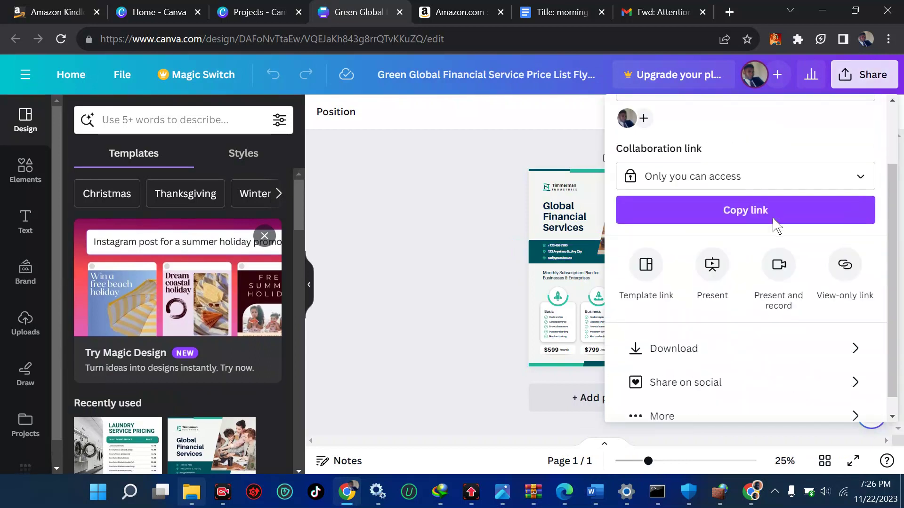
scroll(776, 226, up, 2)
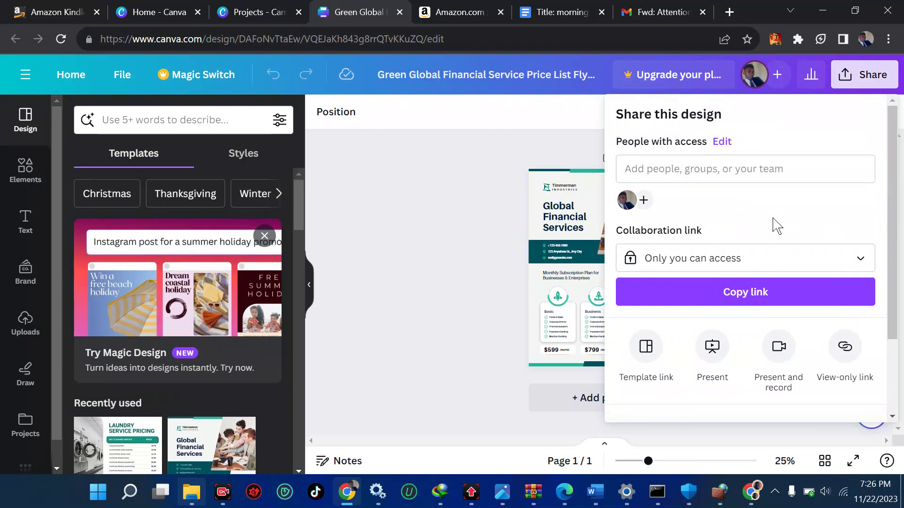
click(702, 262)
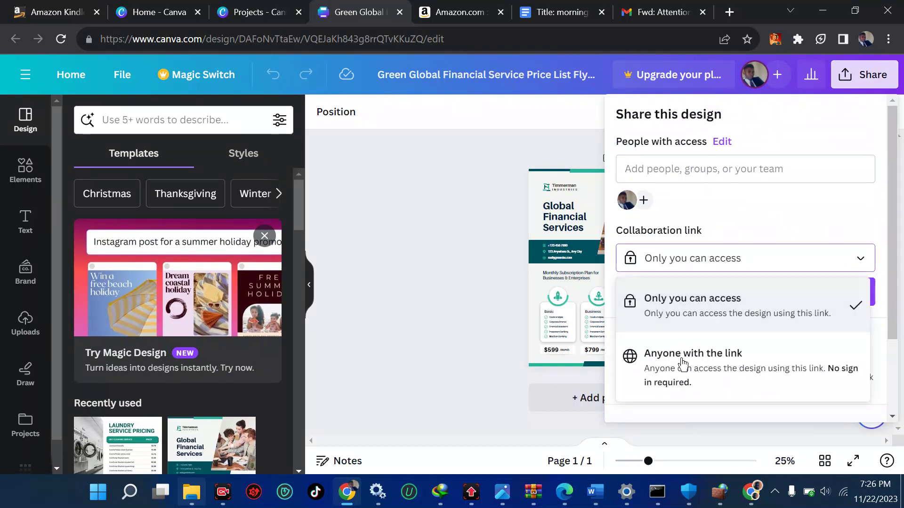
click(740, 366)
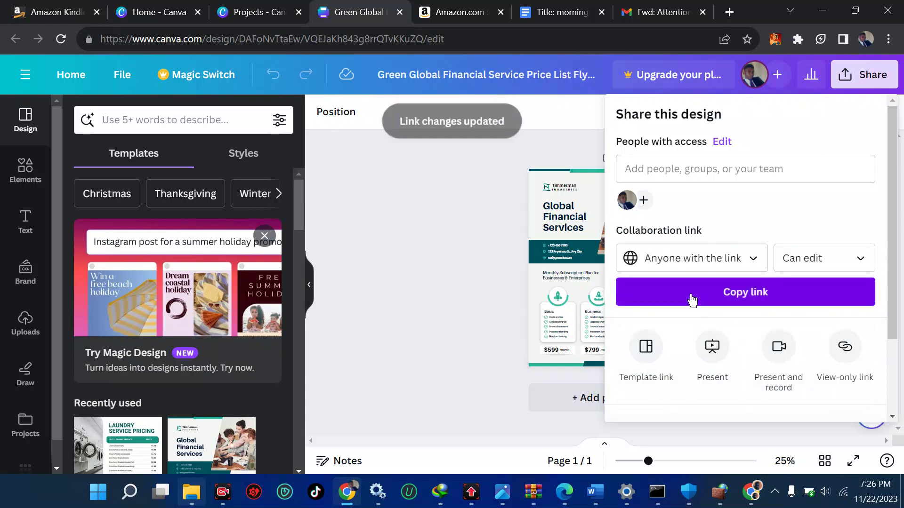
click(723, 301)
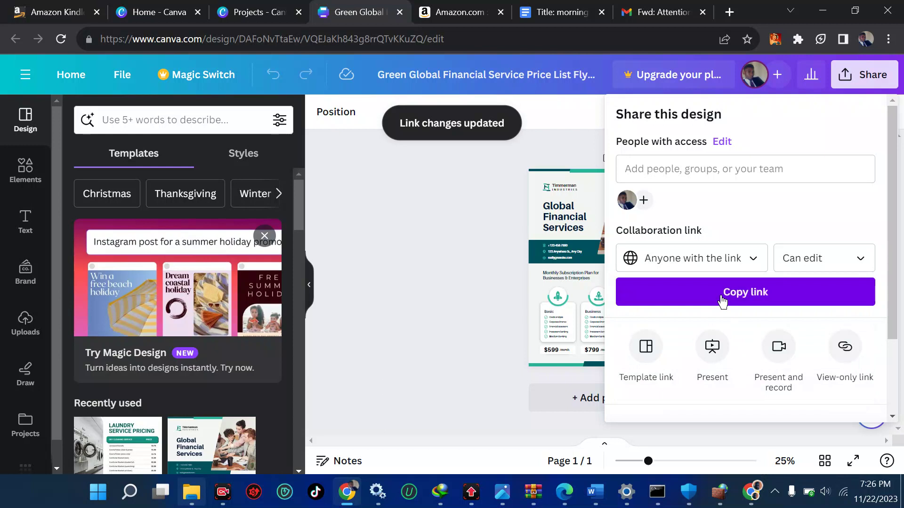
click(821, 264)
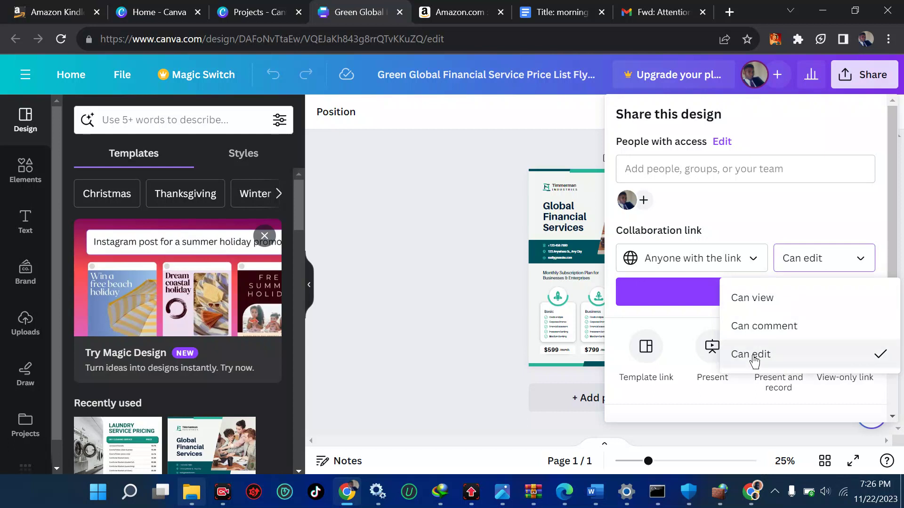
click(721, 210)
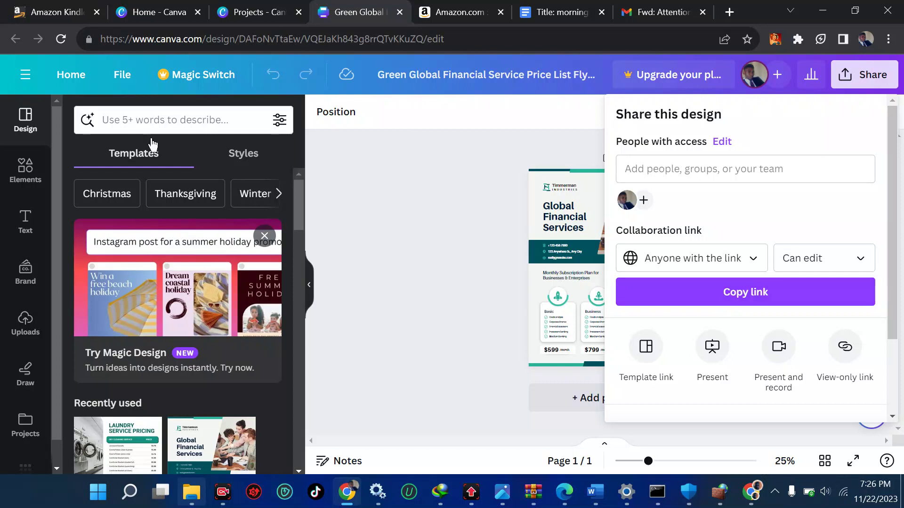
Leave the flyer editor and return to the Canva home page
click(26, 76)
click(25, 77)
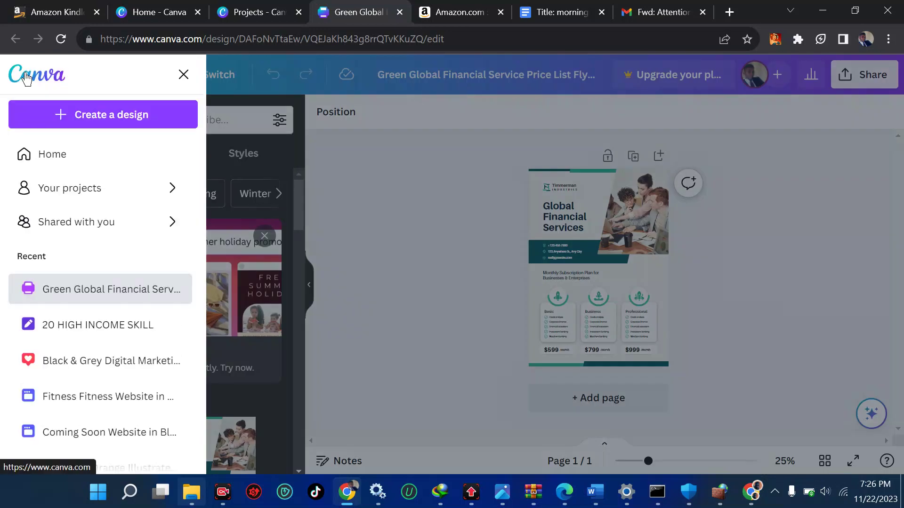
click(43, 151)
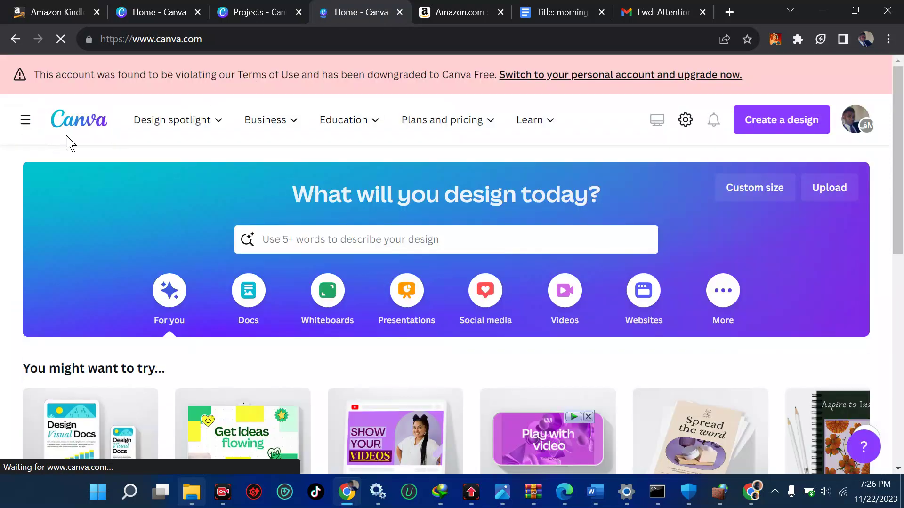
Show the home page's sidebar and switch the account to the NETFLIX CITY team
click(26, 121)
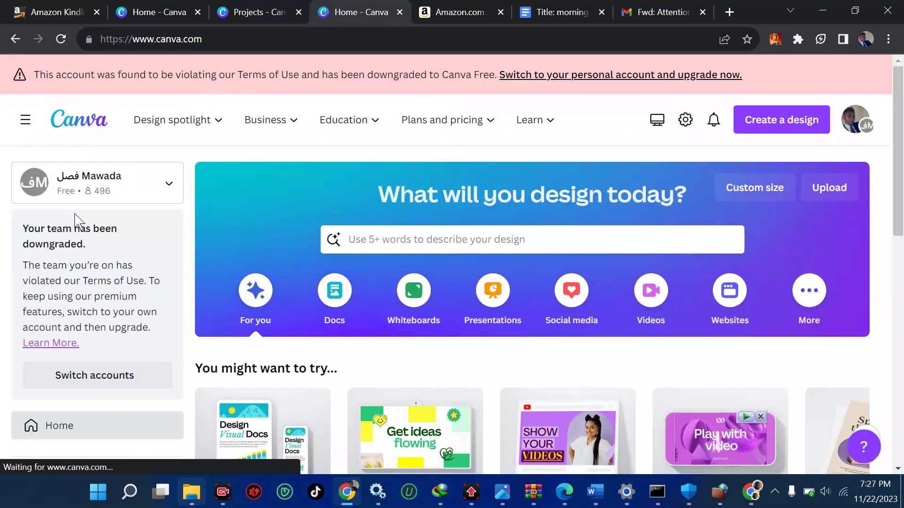
click(164, 189)
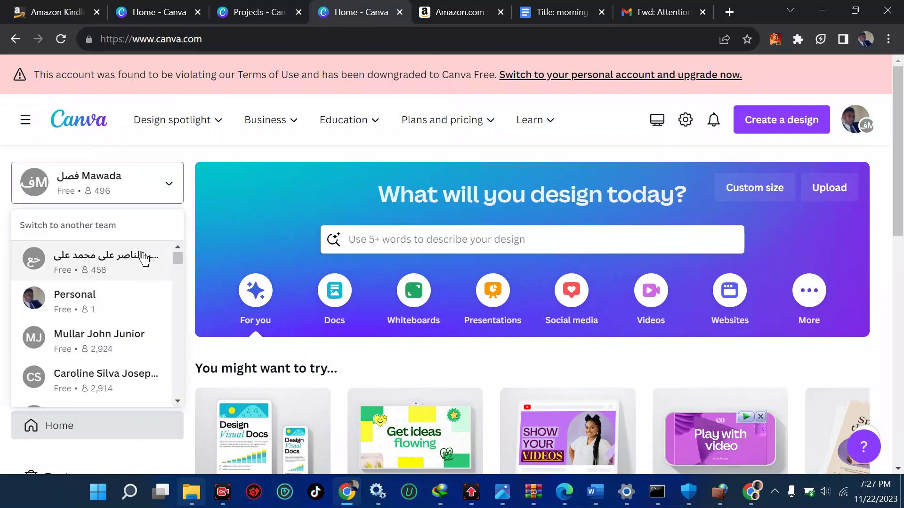
scroll(144, 259, down, 5)
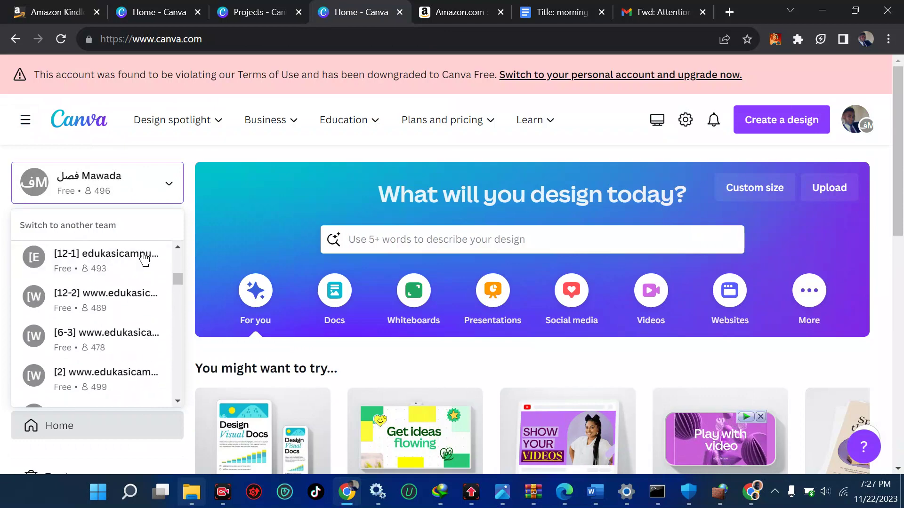
scroll(145, 259, down, 10)
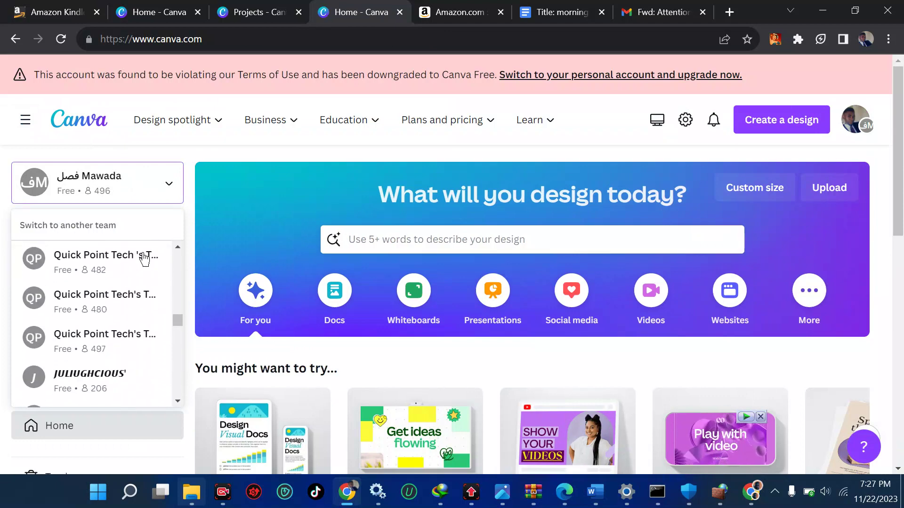
scroll(144, 259, down, 10)
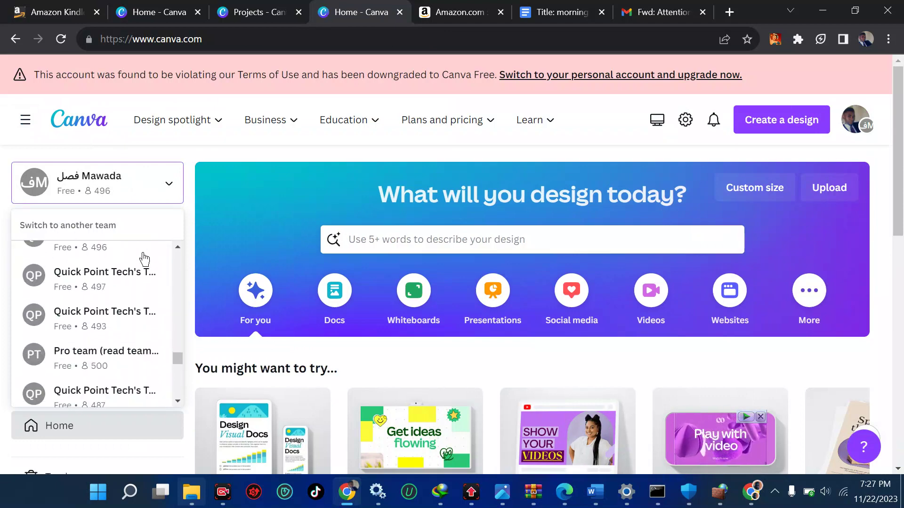
scroll(145, 258, down, 8)
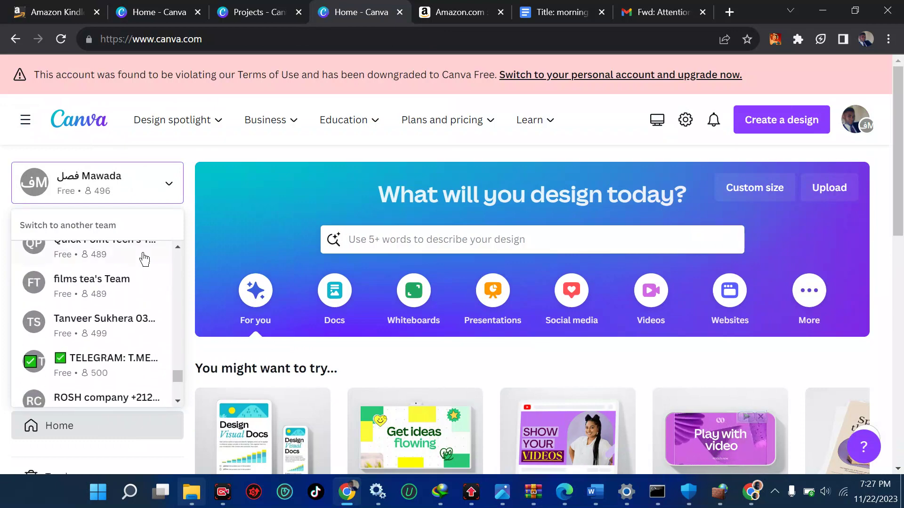
scroll(145, 259, down, 5)
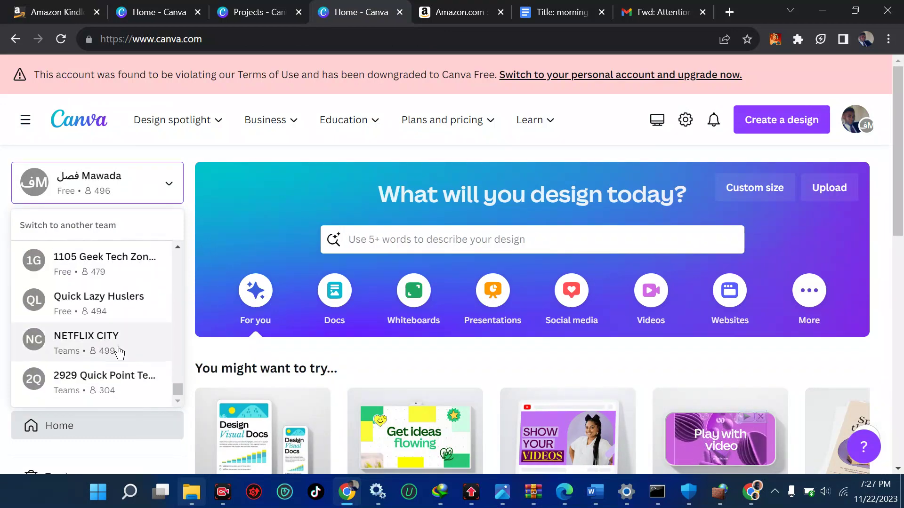
click(117, 349)
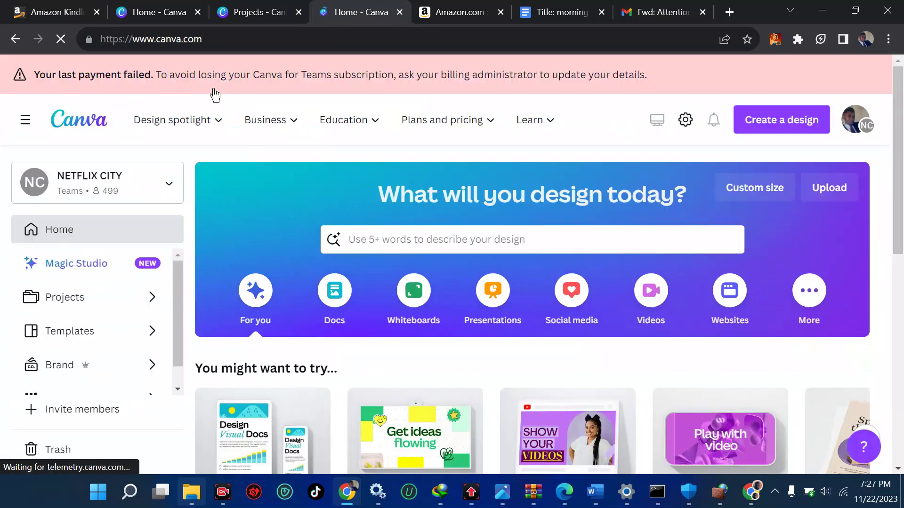
Open the Green Global Financial Service Price List Flyer from its copied collaboration link while in the NETFLIX CITY team
click(246, 37)
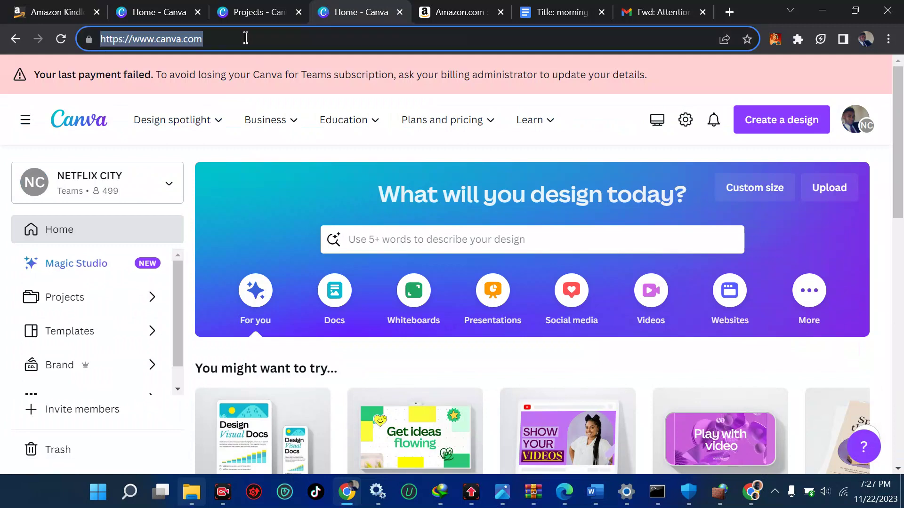
key(ctrl+v)
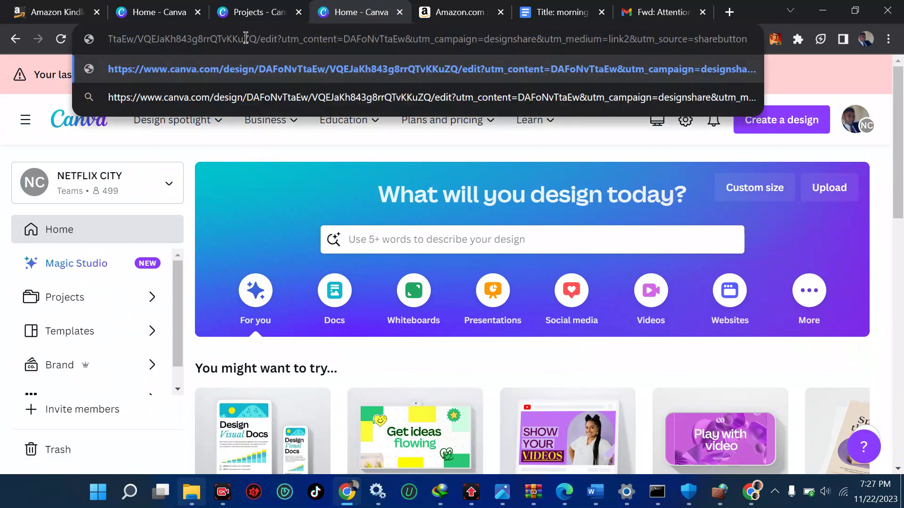
key(Return)
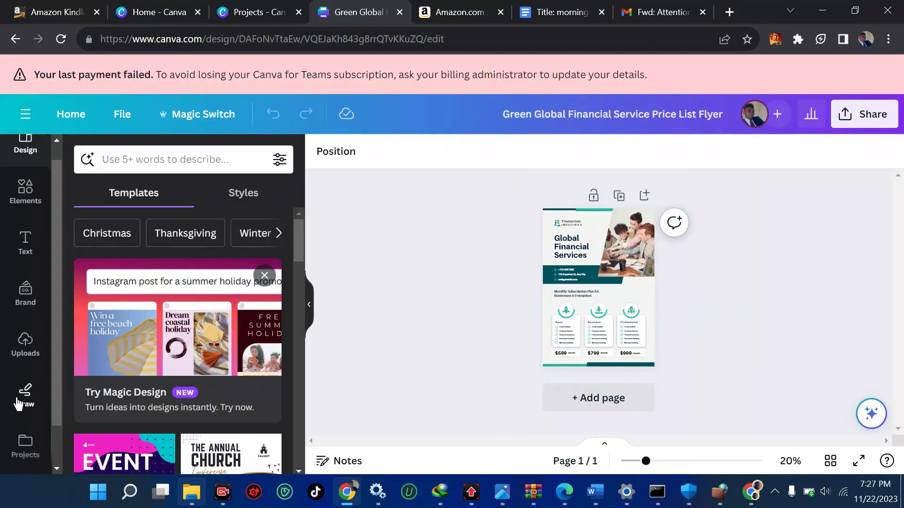
Browse the team's projects inside the flyer editor and check the options of the content - tweens devotion design
scroll(19, 404, down, 1)
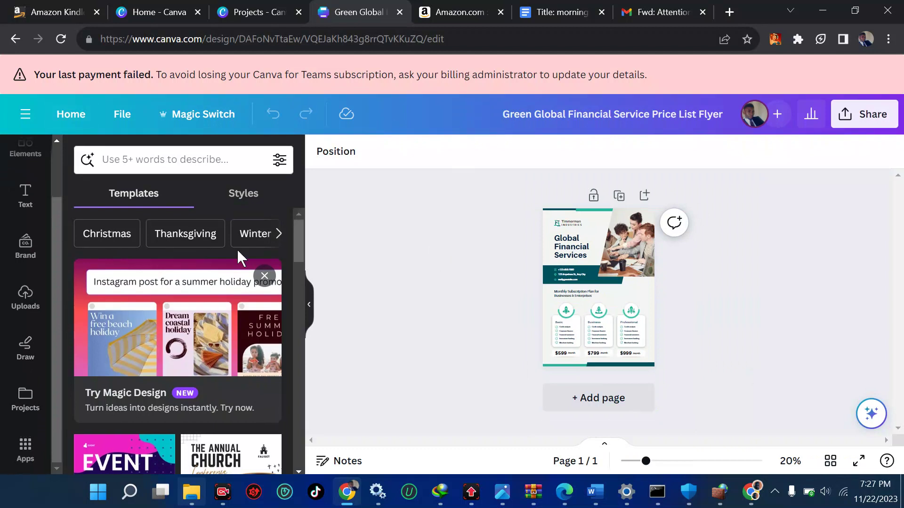
click(25, 398)
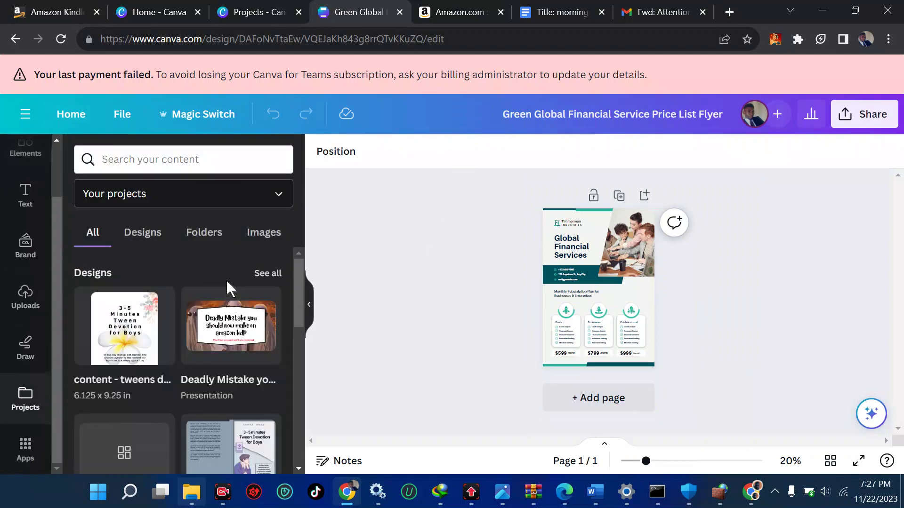
click(147, 236)
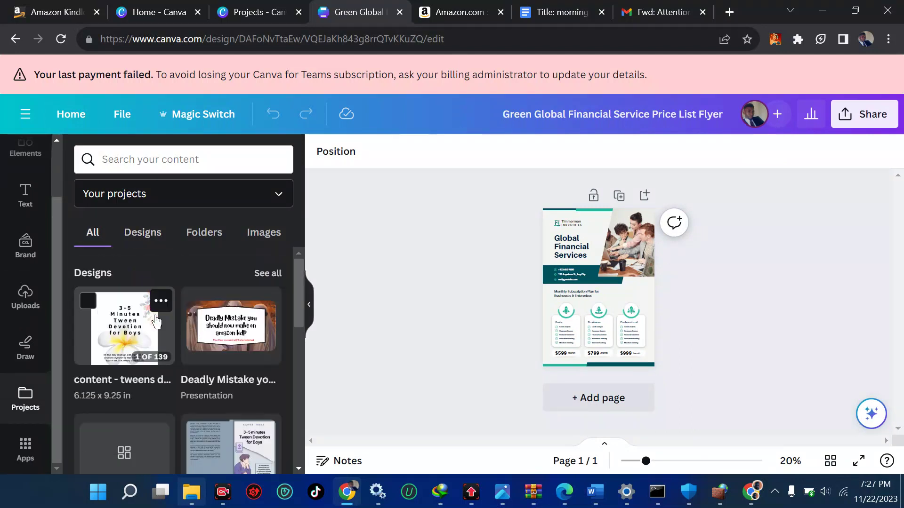
click(161, 304)
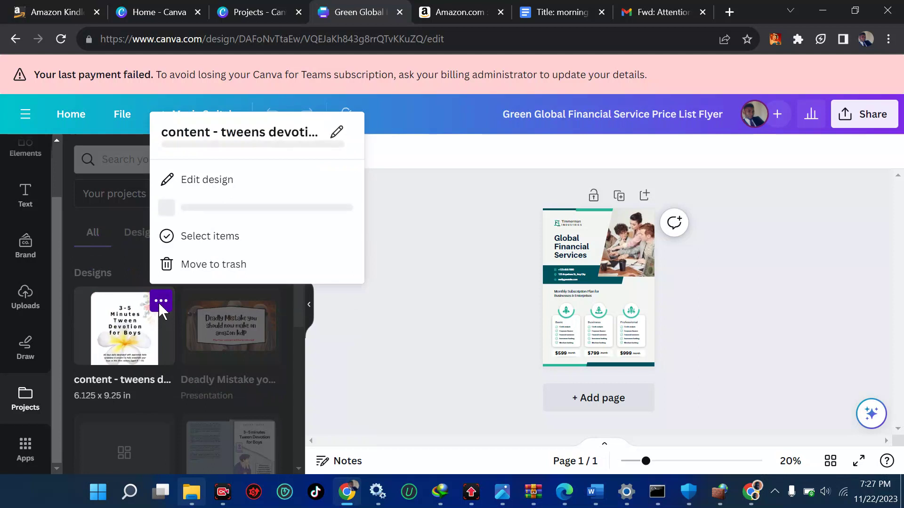
click(453, 283)
Return to the home page and open the sharing settings of the Green Global Financial Service flyer from the recent designs
click(71, 115)
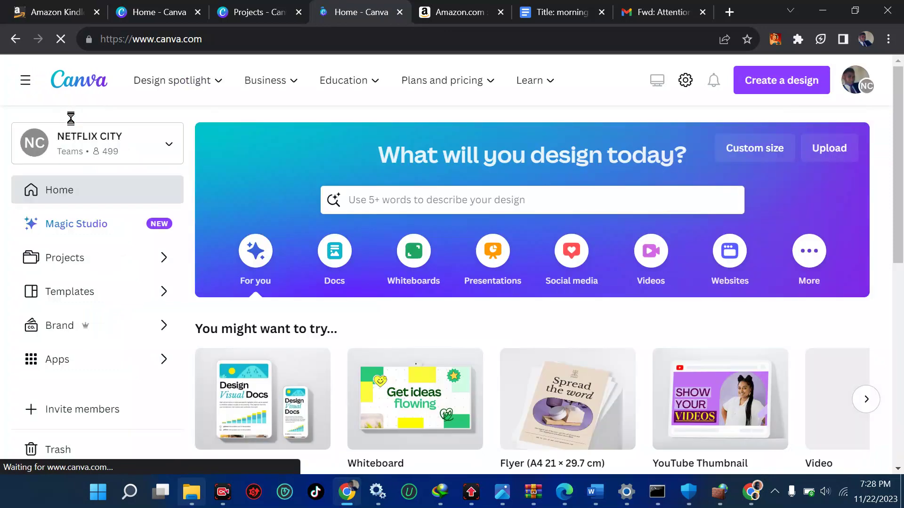
scroll(240, 237, down, 5)
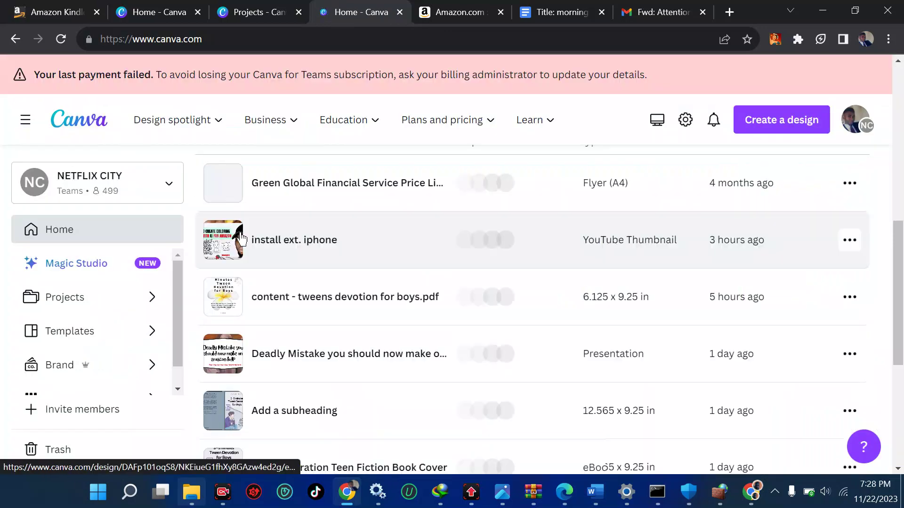
click(849, 306)
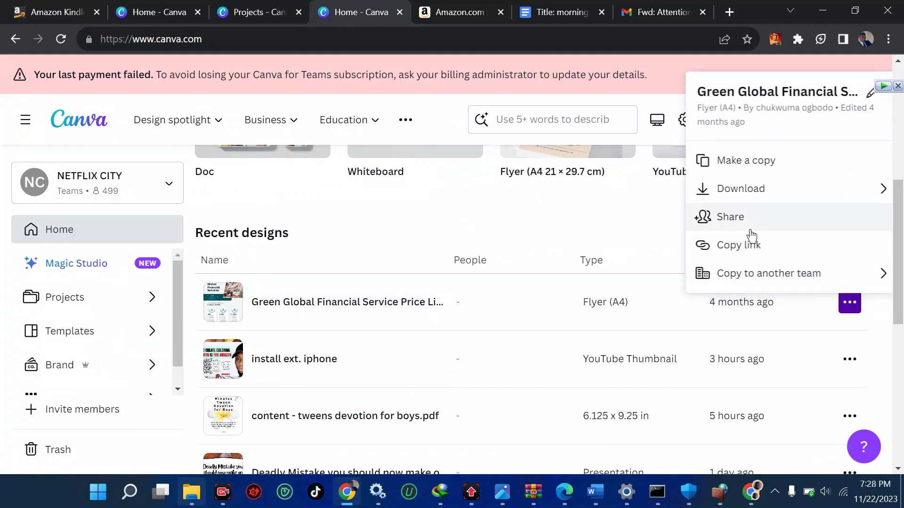
click(737, 223)
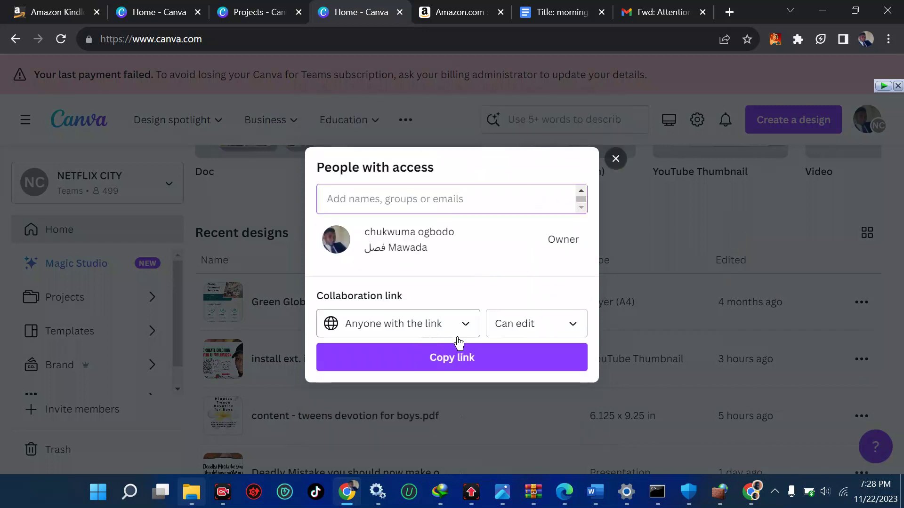
Try to restrict the flyer's collaboration link to Only you can access, cancel the change, and close the sharing settings
click(411, 325)
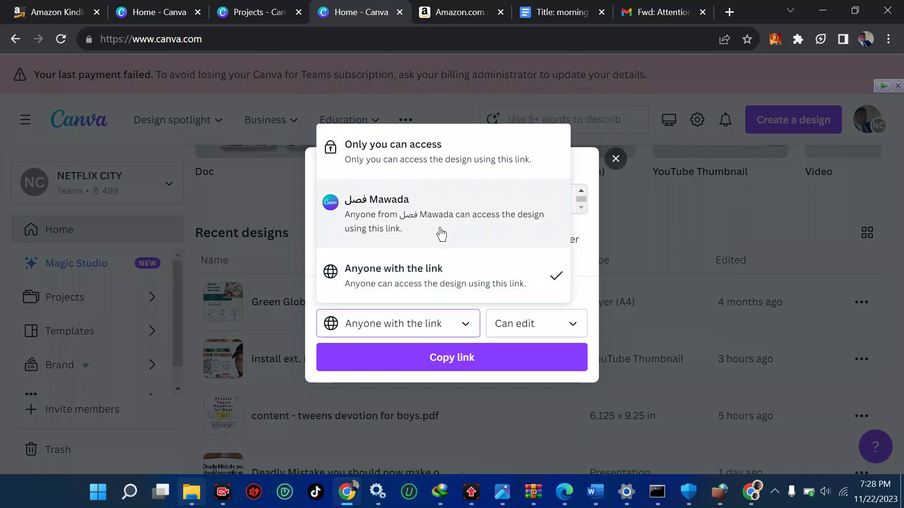
click(460, 163)
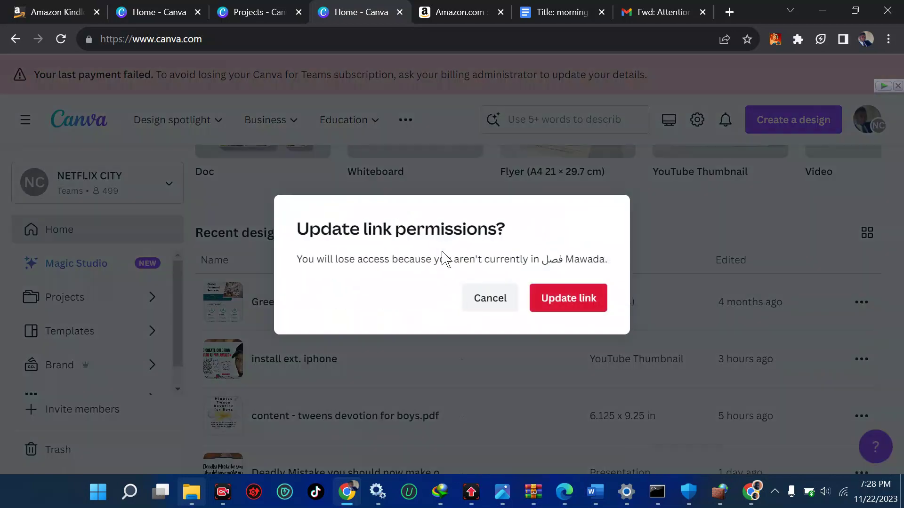
click(502, 310)
click(504, 315)
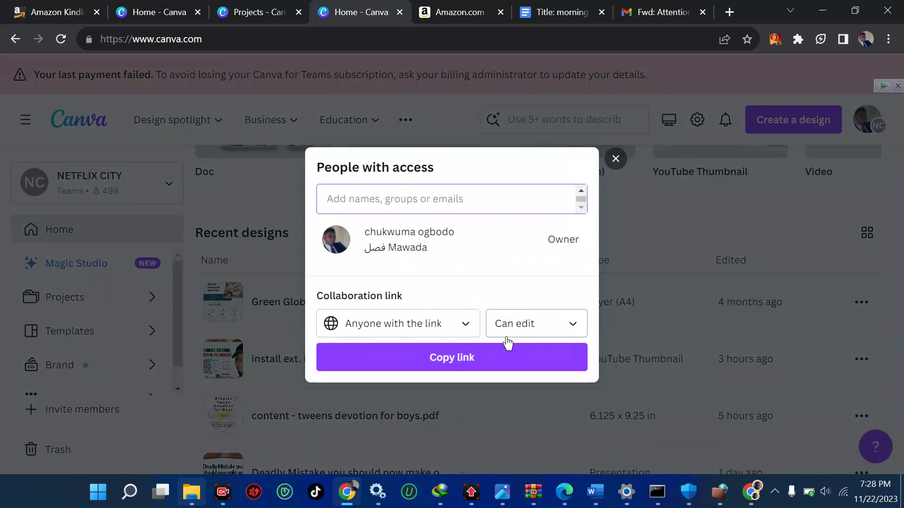
click(617, 161)
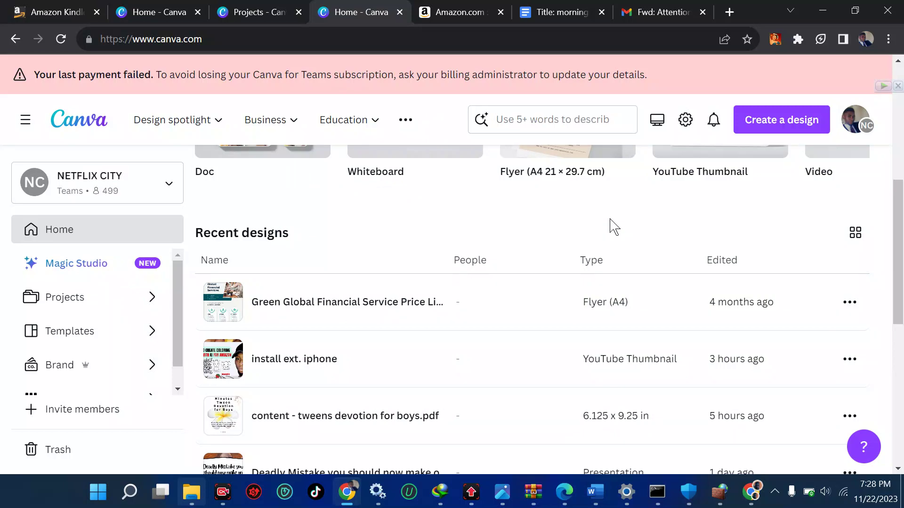
scroll(612, 226, down, 8)
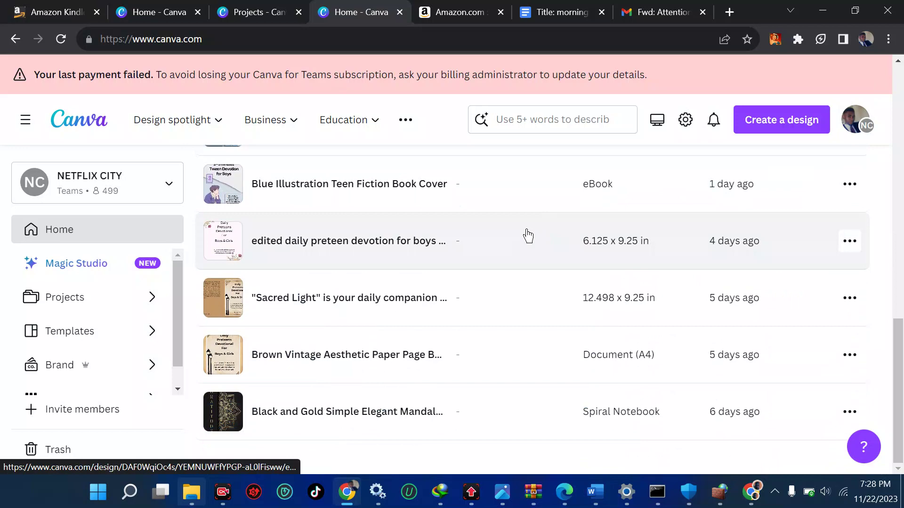
scroll(528, 235, up, 5)
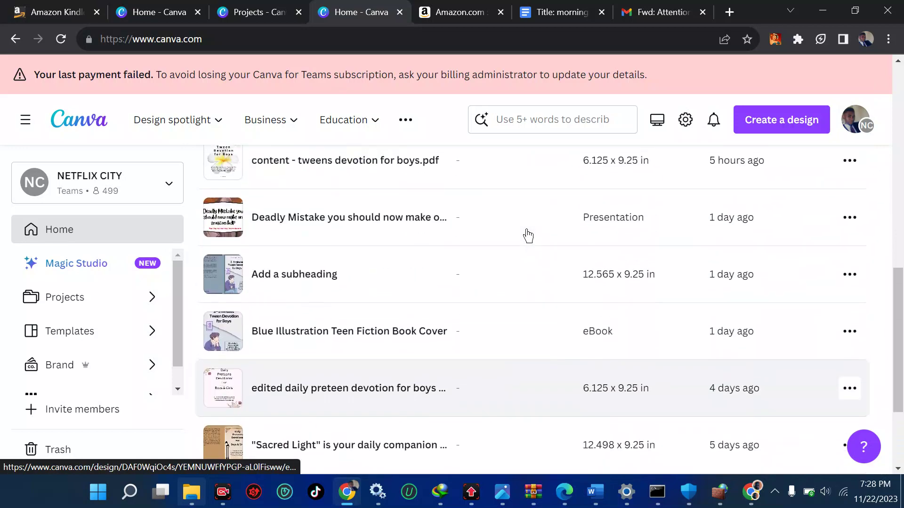
scroll(528, 235, up, 4)
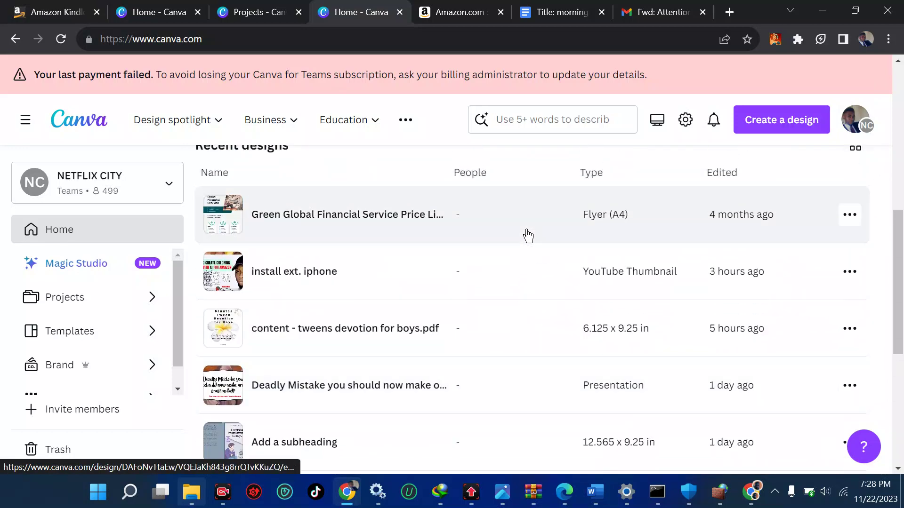
scroll(527, 231, right, 3)
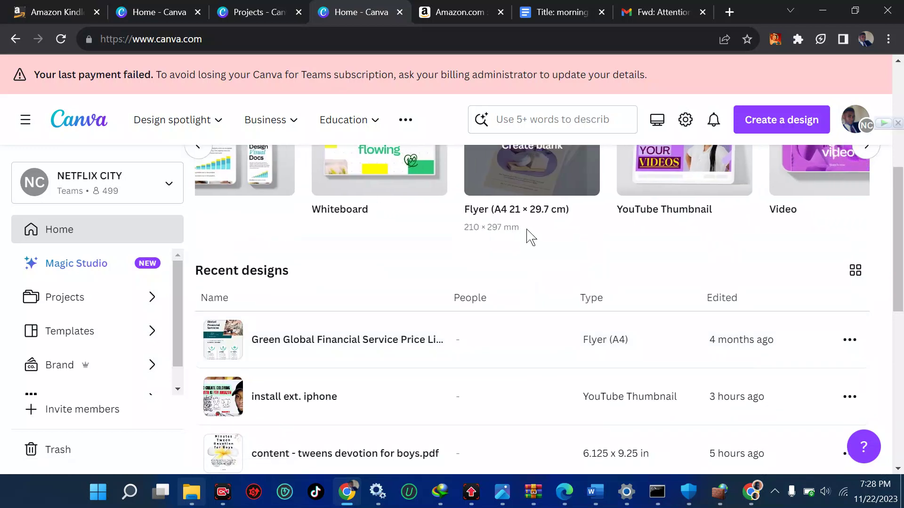
scroll(527, 230, down, 5)
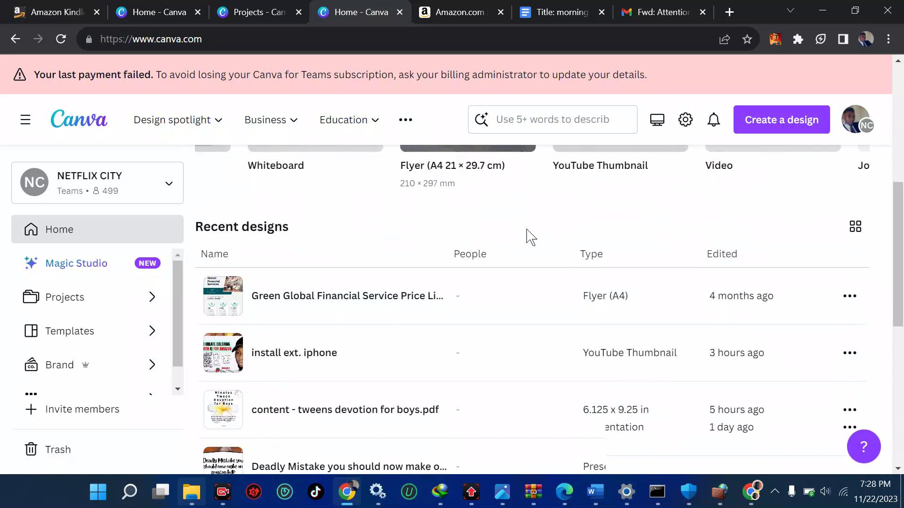